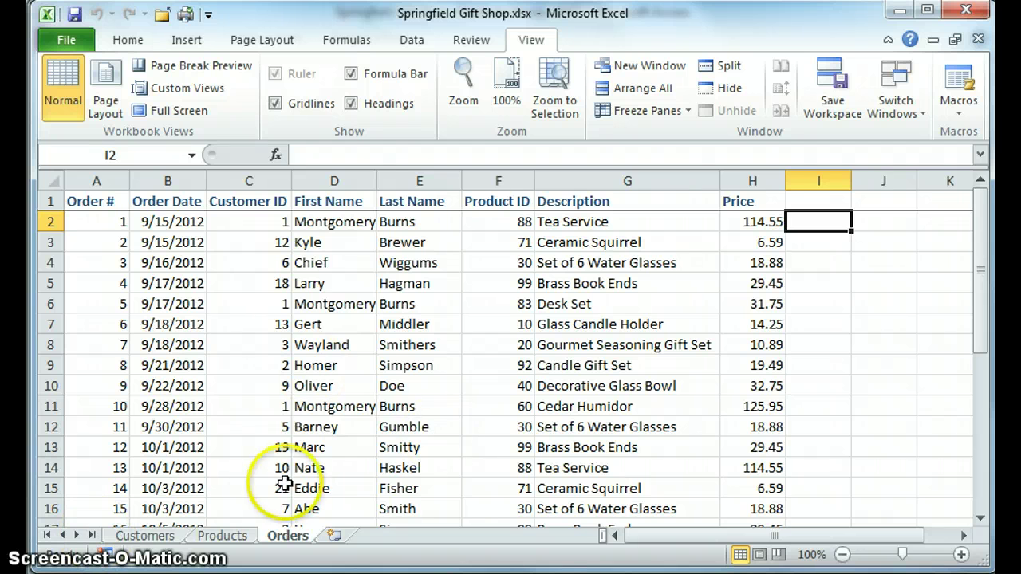
Step: Review the Customers and Products sheets, then return to Orders scrolled down to empty row 31
click(145, 535)
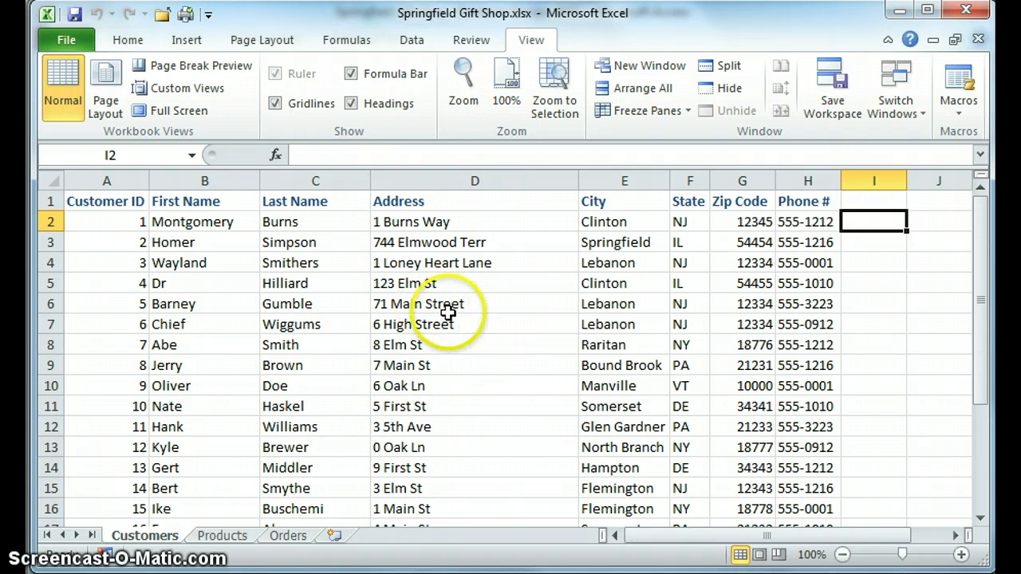
scroll(414, 331, down, 4)
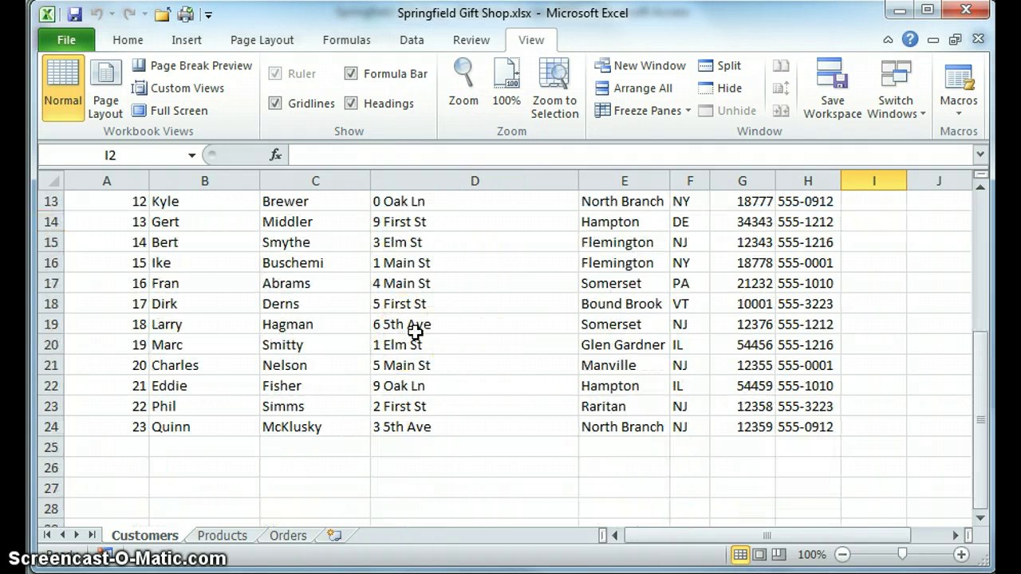
scroll(414, 331, up, 4)
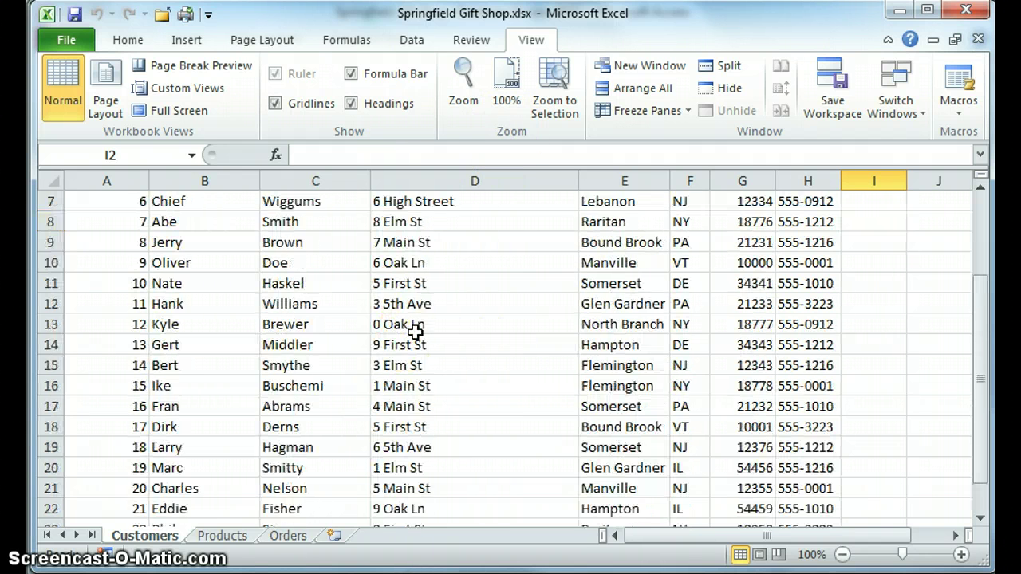
click(221, 536)
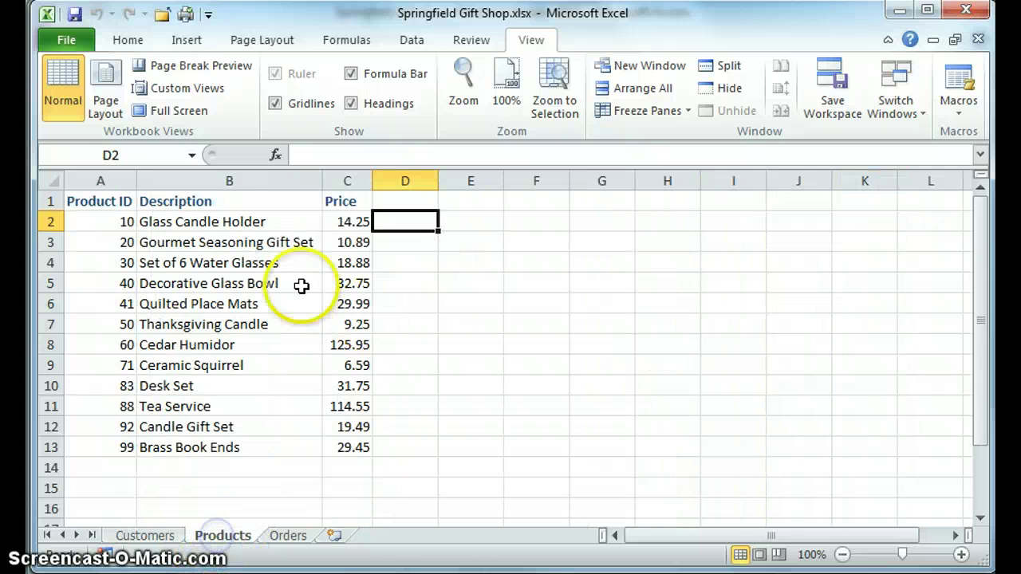
click(289, 536)
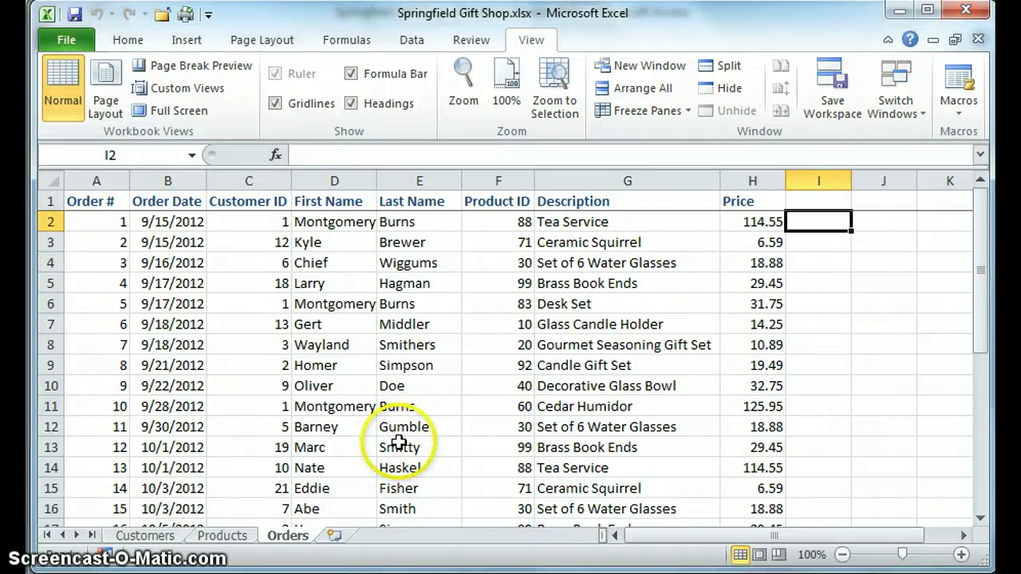
scroll(357, 360, down, 6)
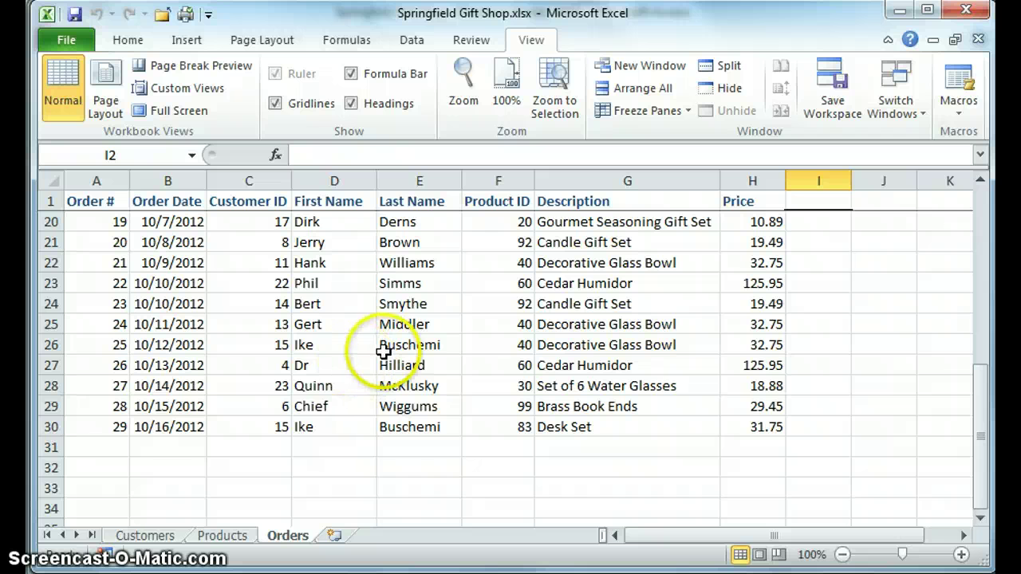
Step: Enter order number 30 in A31 with order date 10/21 in B31
click(107, 440)
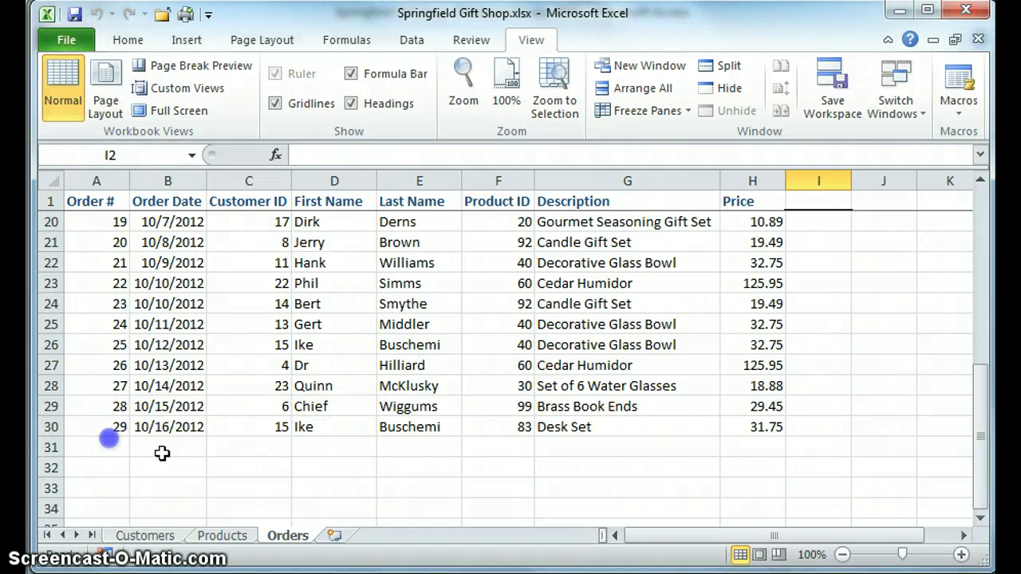
text(30)
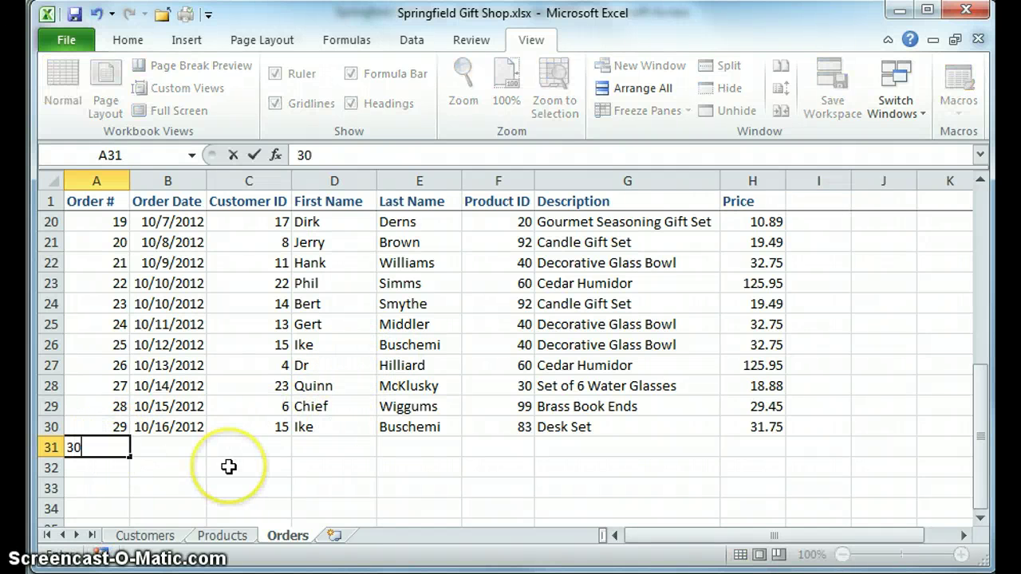
key(Tab)
text(10)
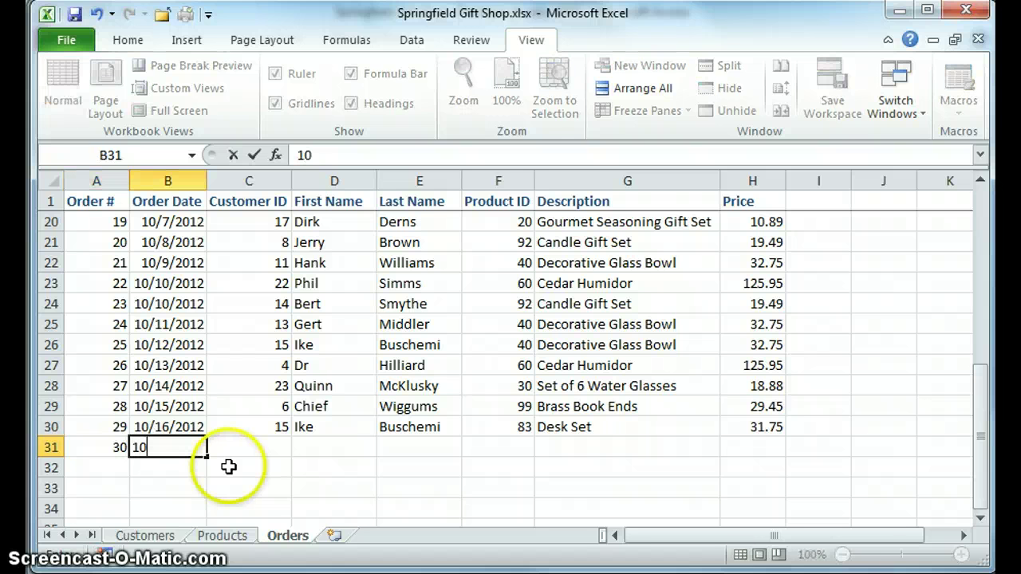
key(Tab)
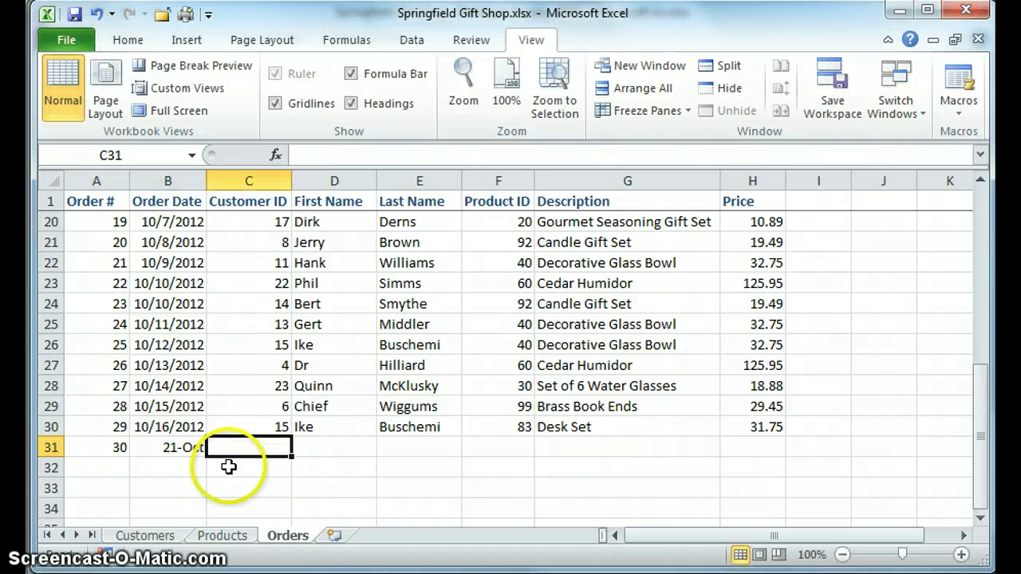
key(Left)
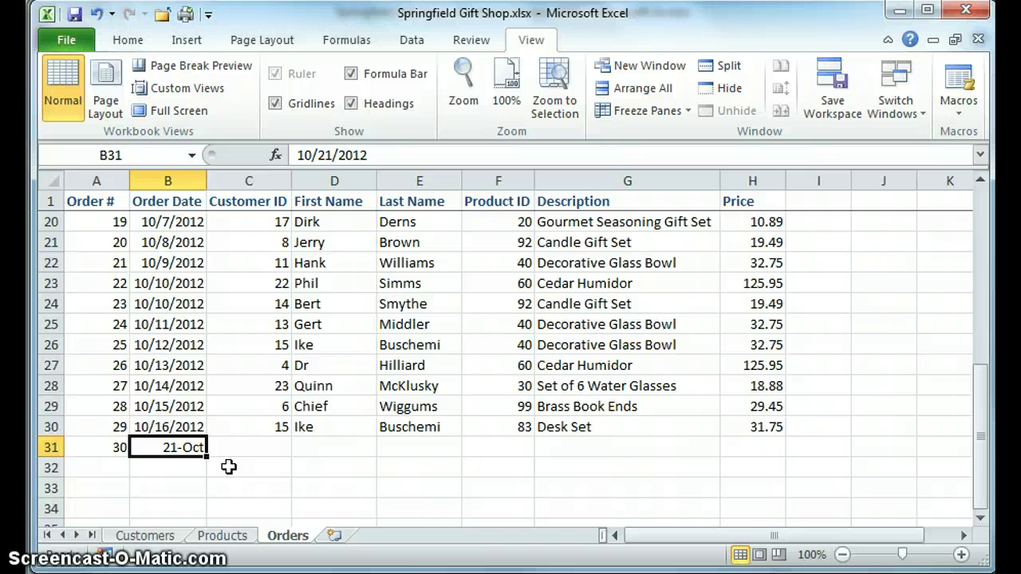
Step: Copy B30's date format onto B31 with Format Painter so it shows 10/21/2012
click(209, 476)
click(170, 425)
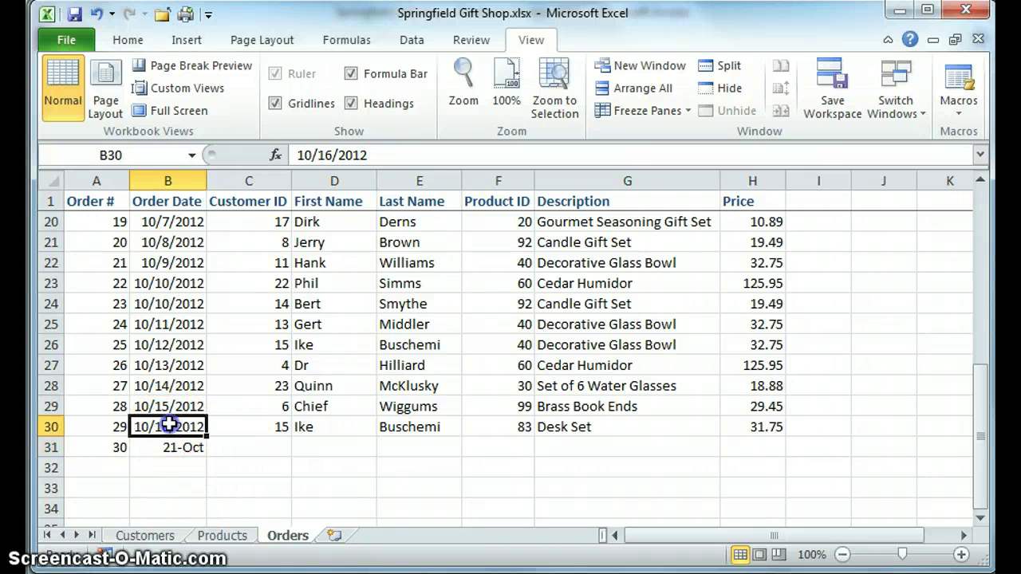
click(127, 40)
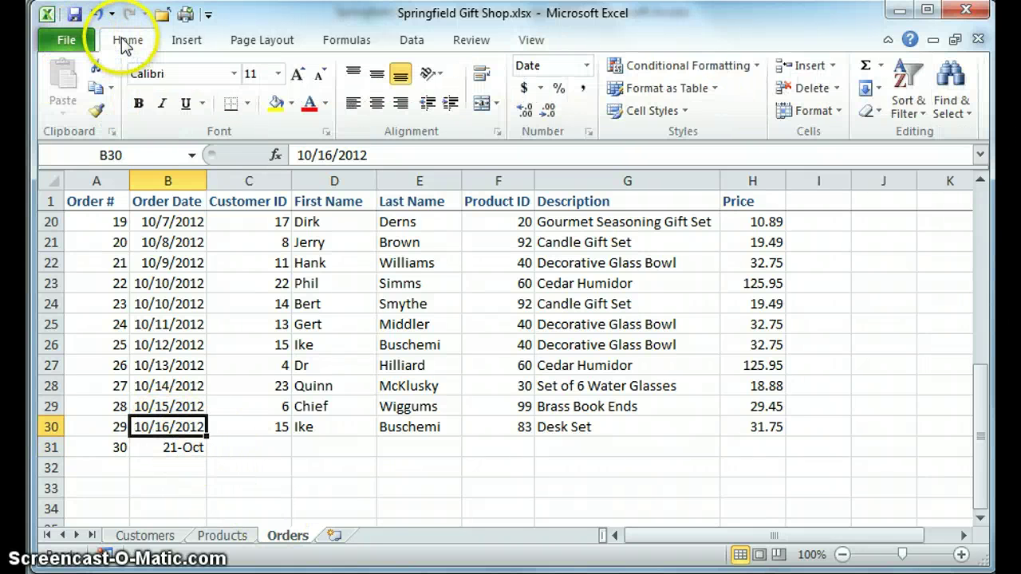
click(94, 109)
click(166, 443)
click(273, 446)
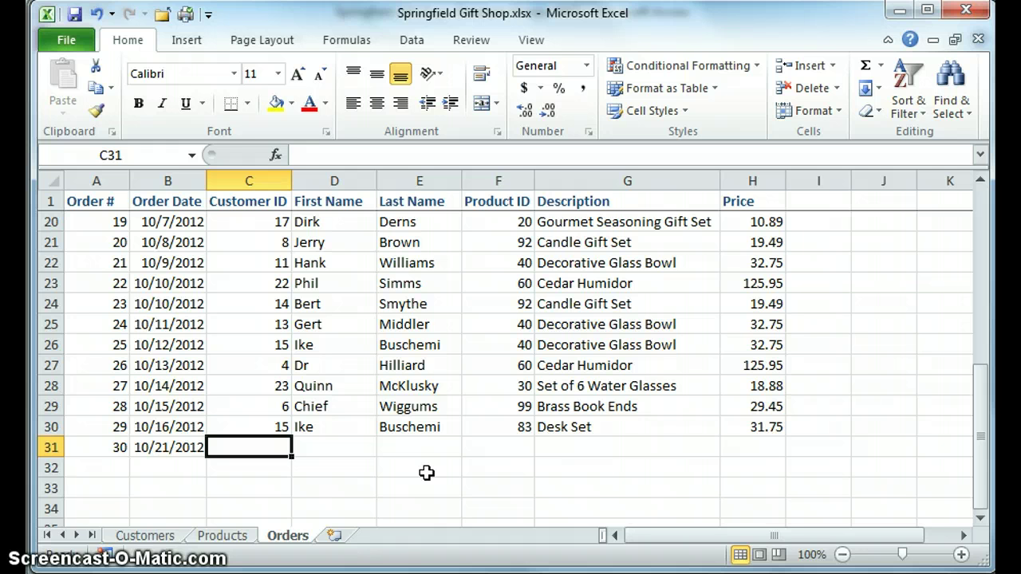
Step: Fill in customer ID 124 and the customer's first and last name in row 31
text(124)
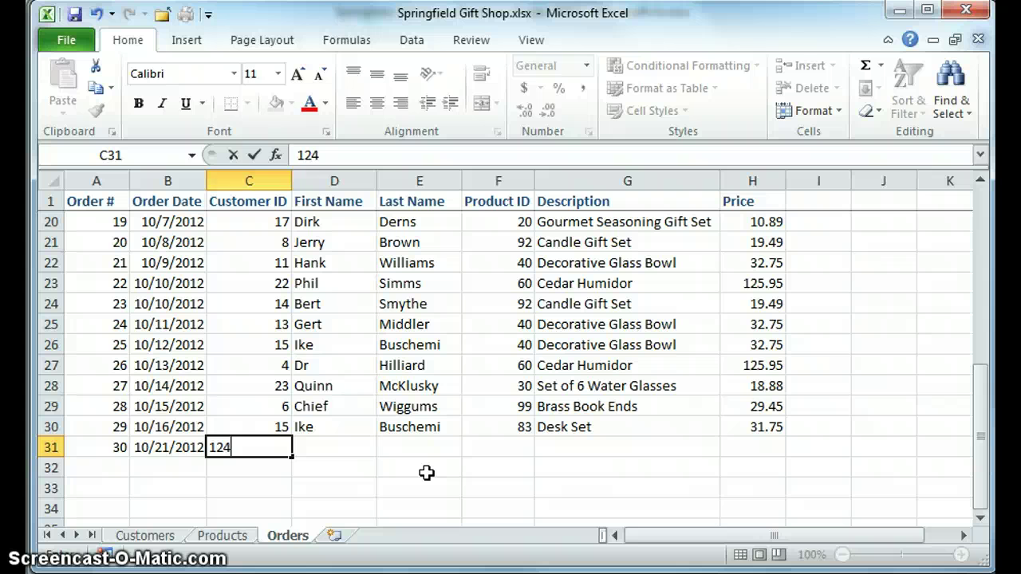
key(Tab)
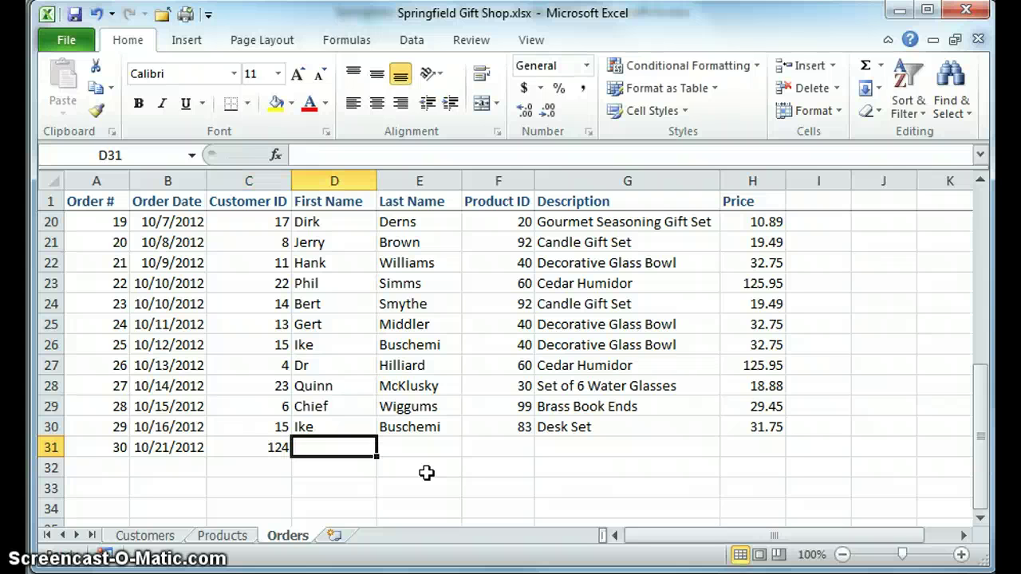
text(Bill)
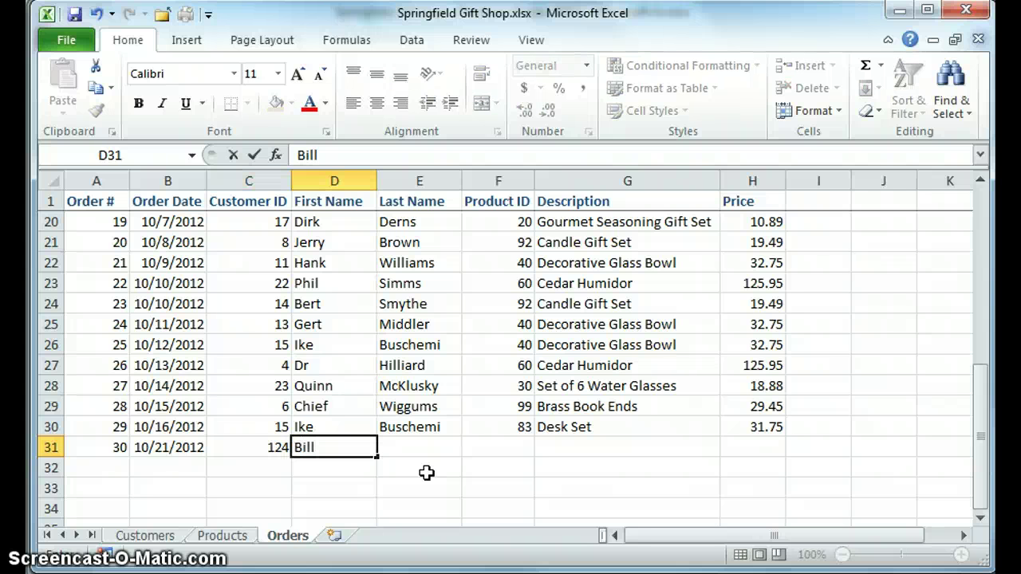
key(Tab)
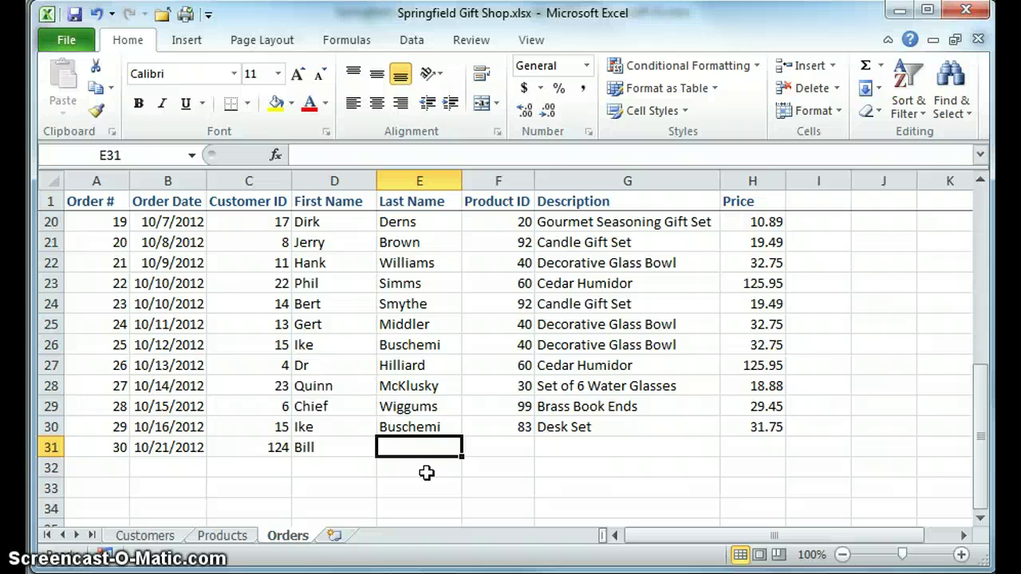
text(Smyth)
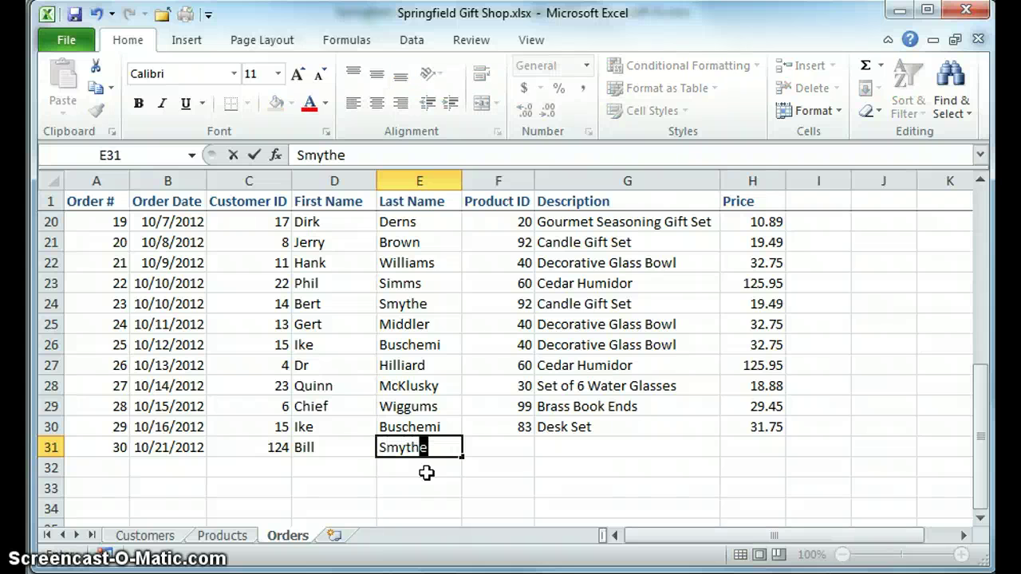
text(e)
key(Tab)
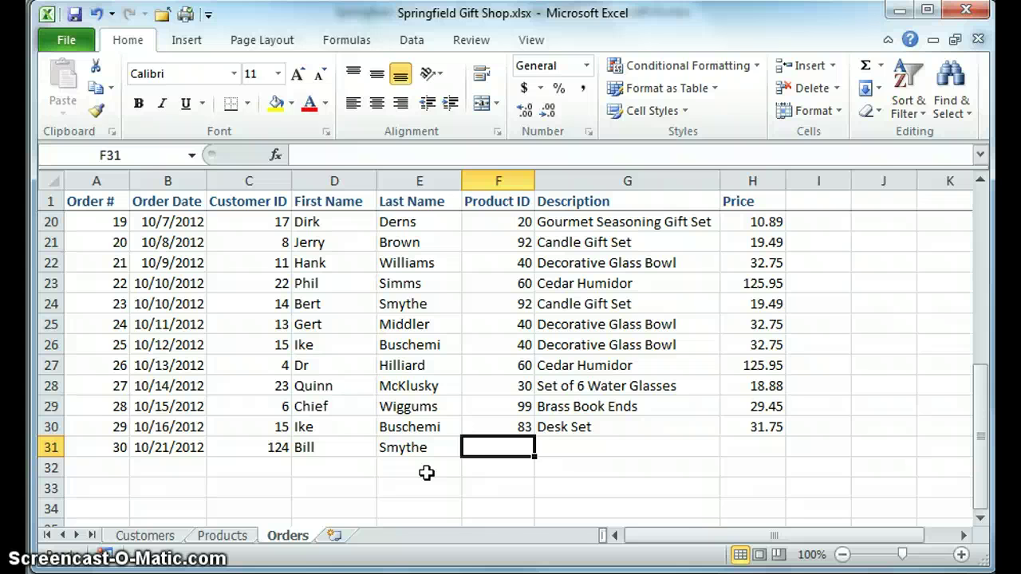
Step: Add product ID 889, description Widget Maker and price 2.34 to order 30
text(889)
key(Tab)
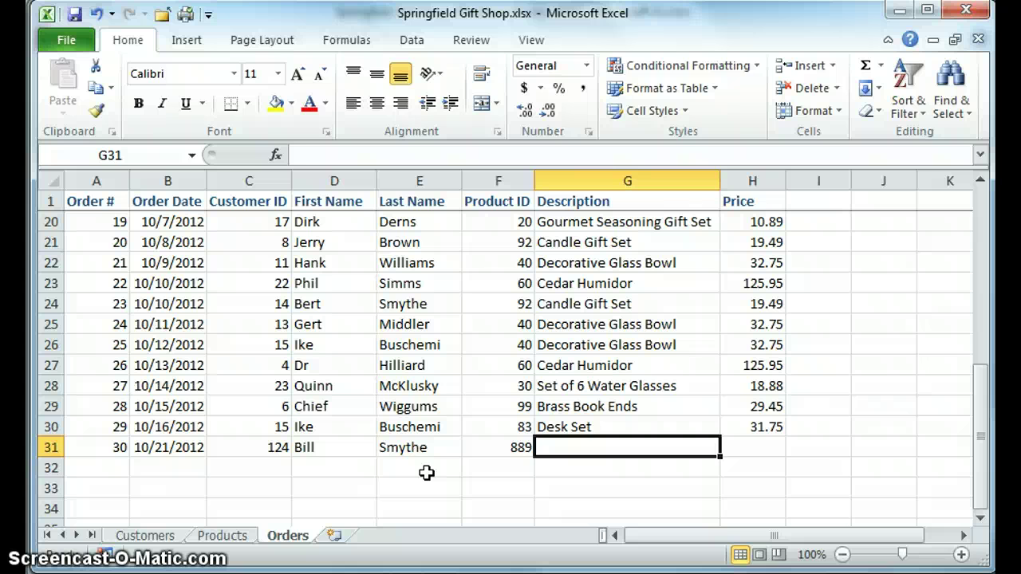
text(Widget)
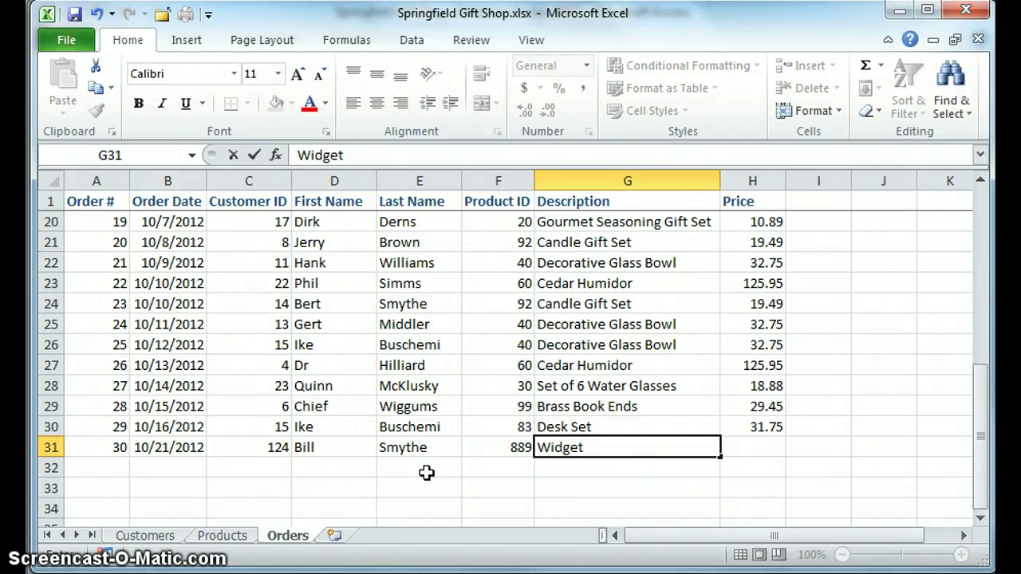
text( Maker)
key(Tab)
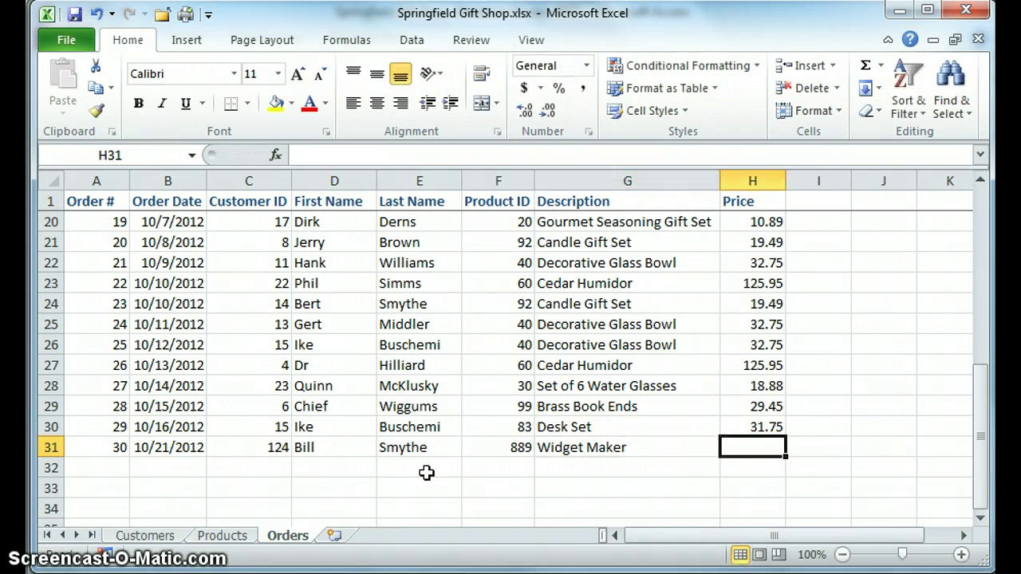
text(2.34)
key(Tab)
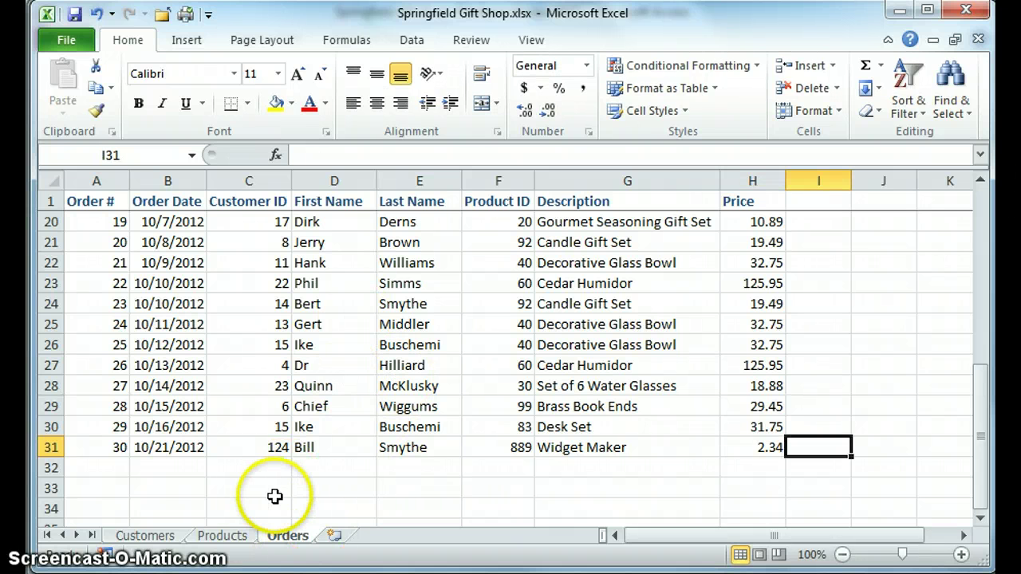
Step: Recheck the Customers and Products sheets against order 30, then return to the Orders sheet
click(160, 536)
scroll(220, 477, down, 6)
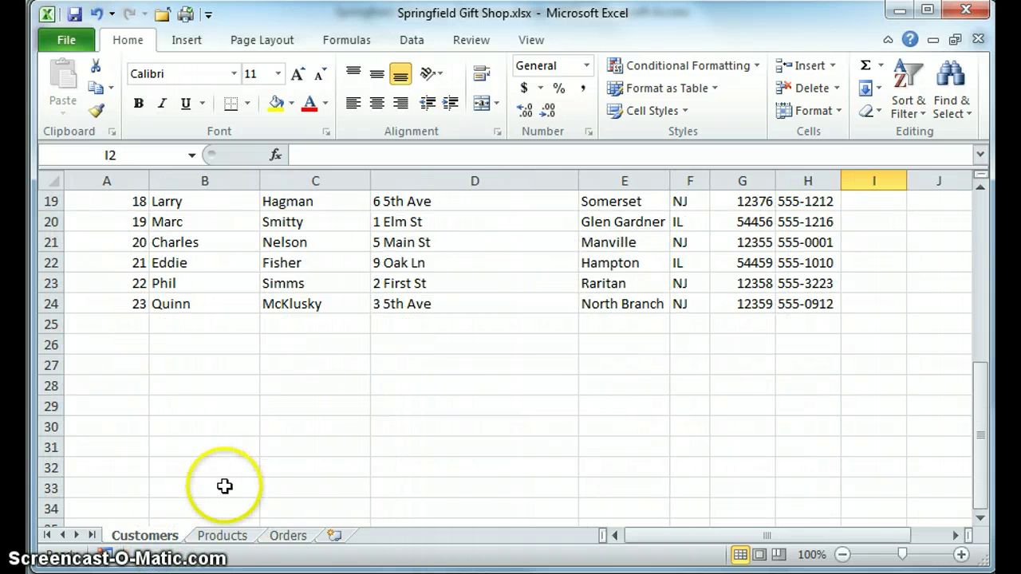
click(227, 536)
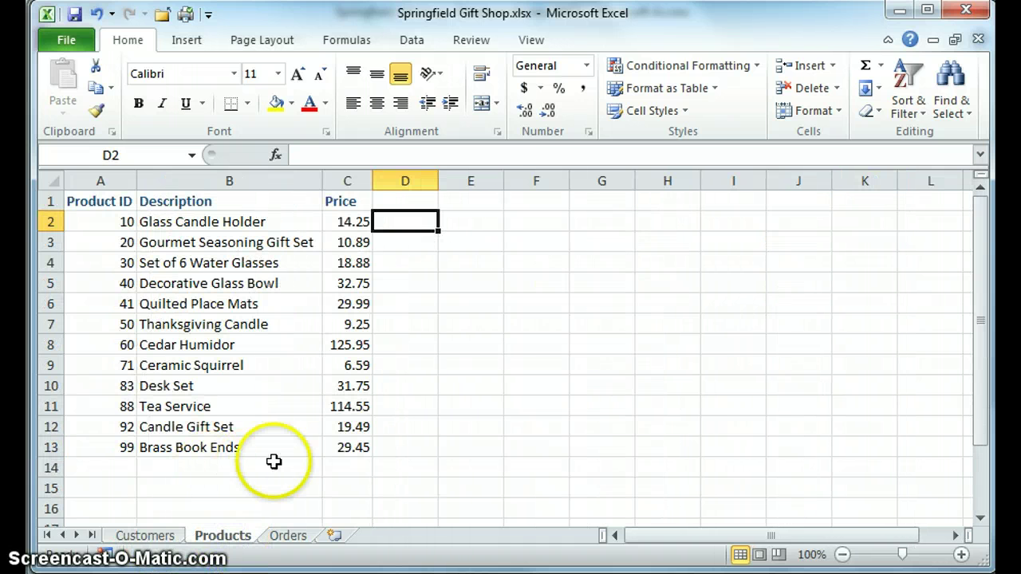
click(289, 538)
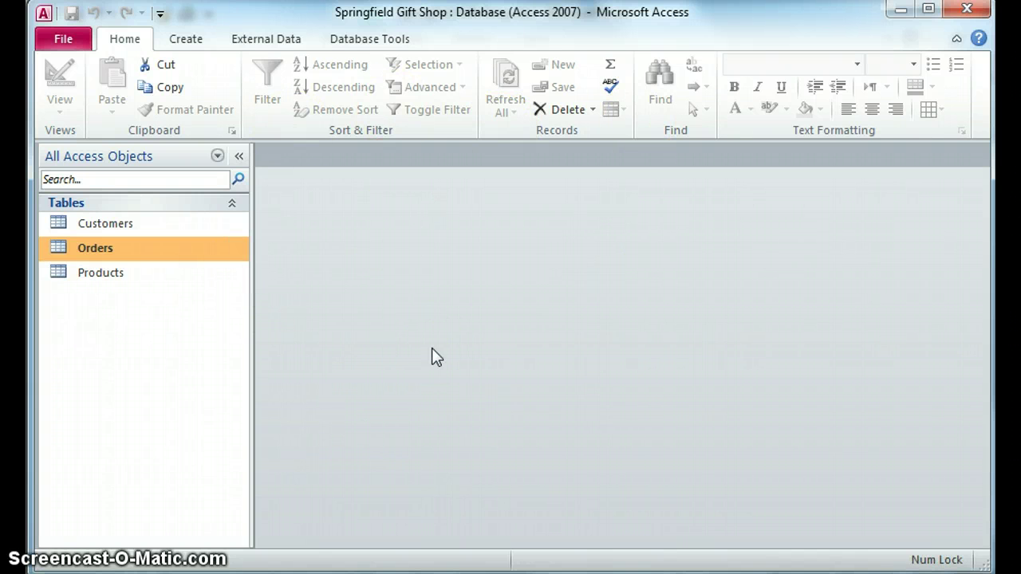
Step: Open the Orders table and enter record 31 dated 10/21/2012 with Customer ID 123
double_click(97, 249)
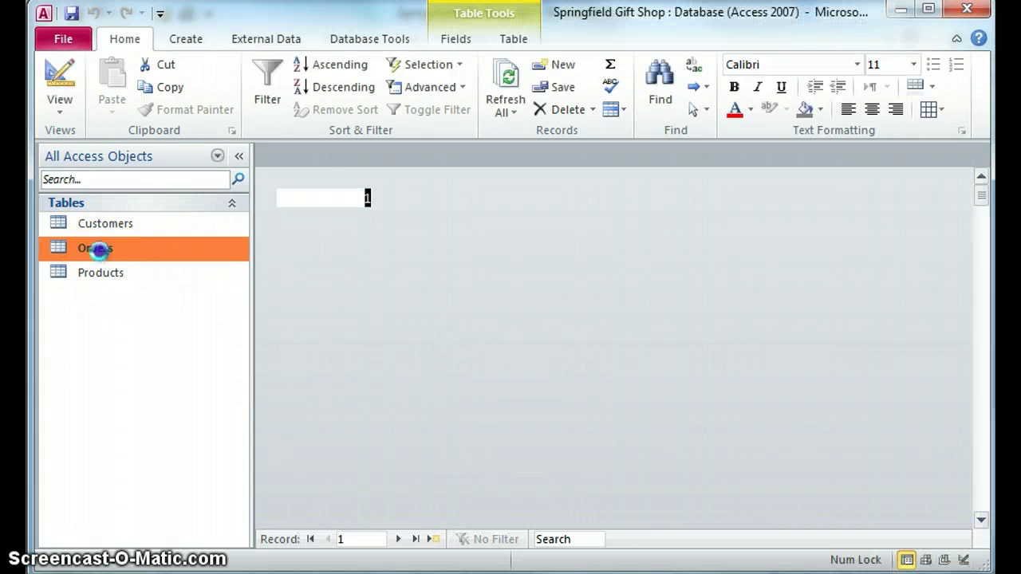
scroll(351, 363, down, 8)
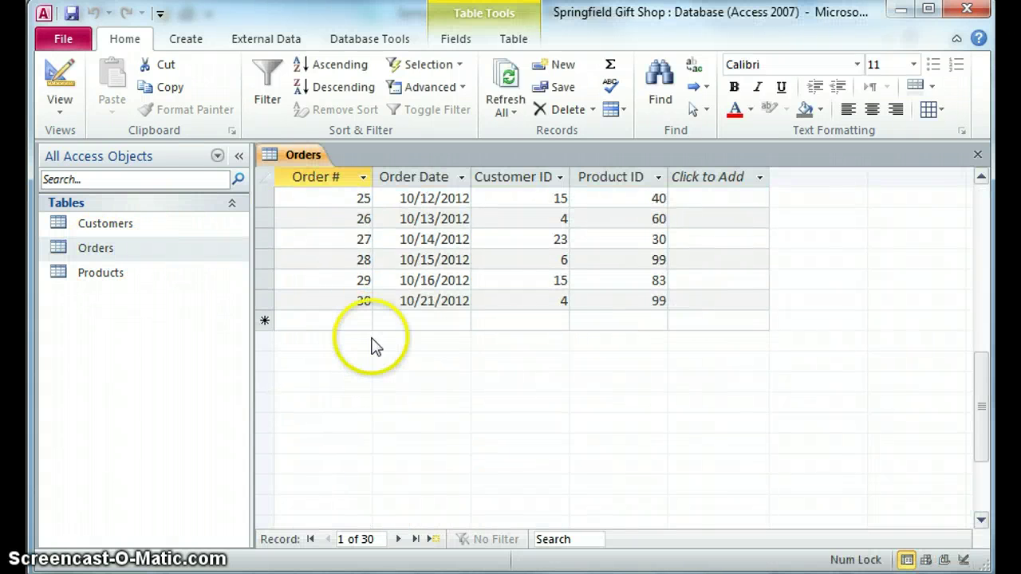
click(358, 319)
text(31)
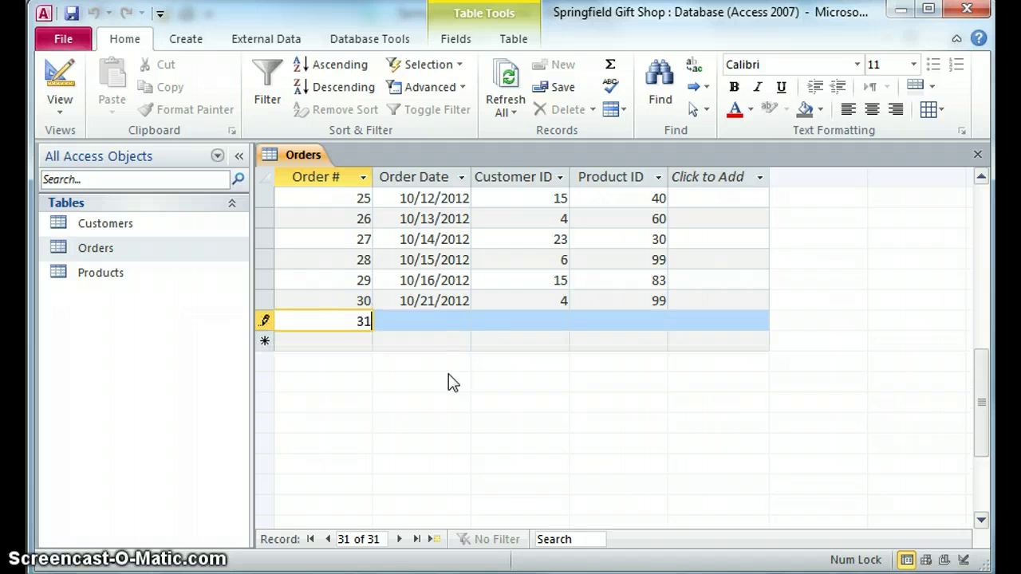
key(Tab)
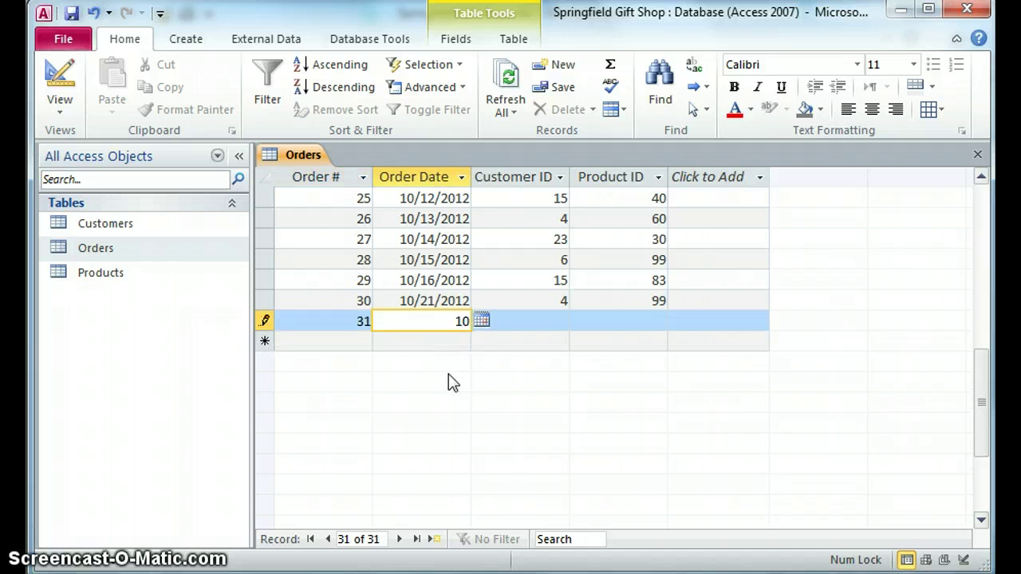
text(10/21/2012)
key(Tab)
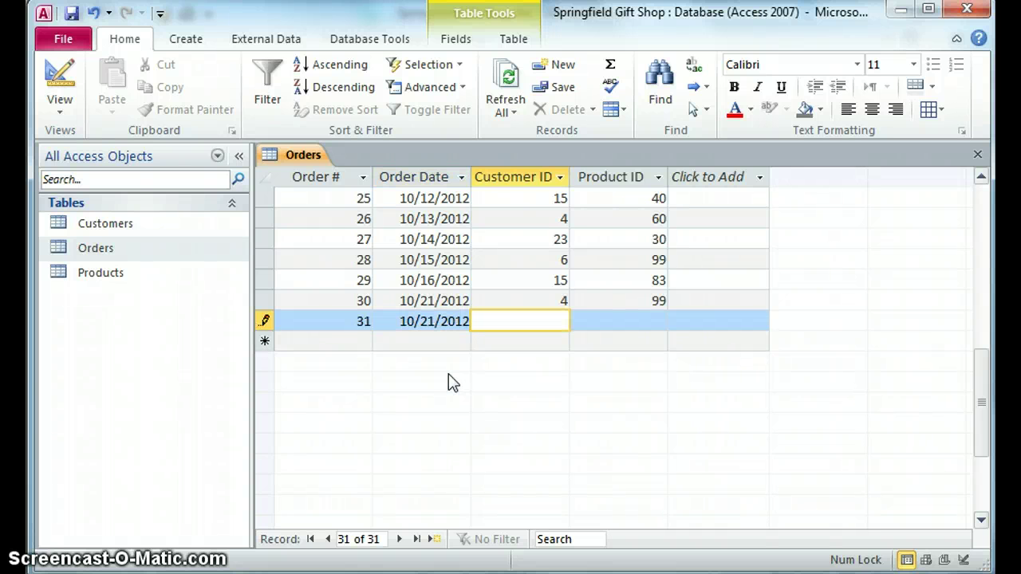
text(123)
key(Tab)
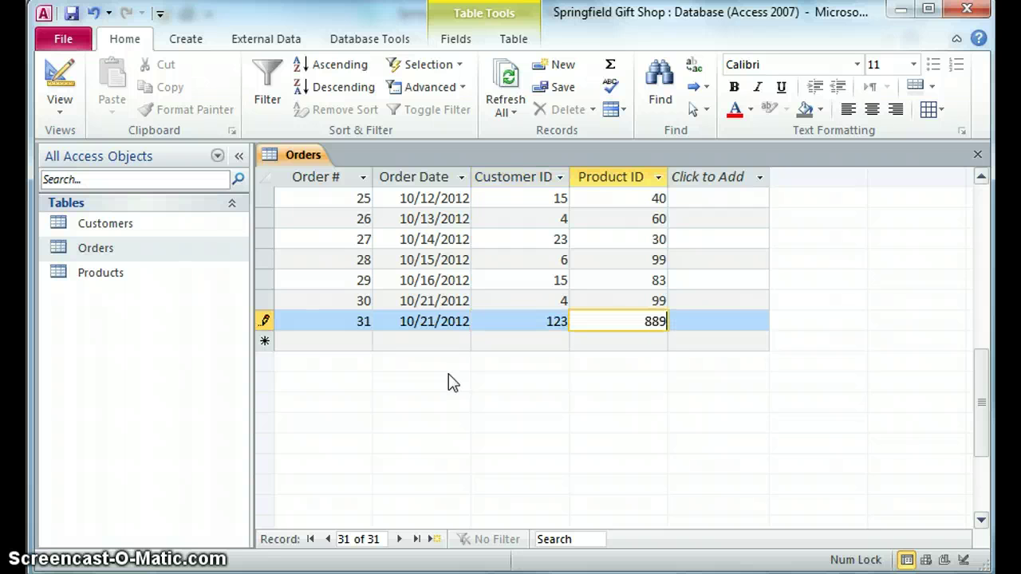
Step: Dismiss the related-record errors and change record 31's Product ID to 10
key(Return)
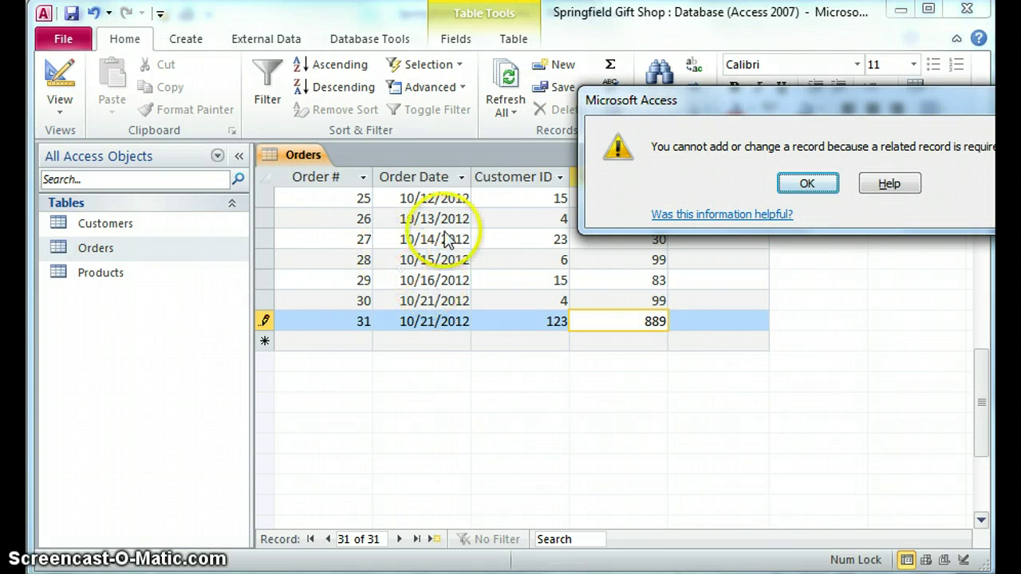
drag(801, 100, 444, 147)
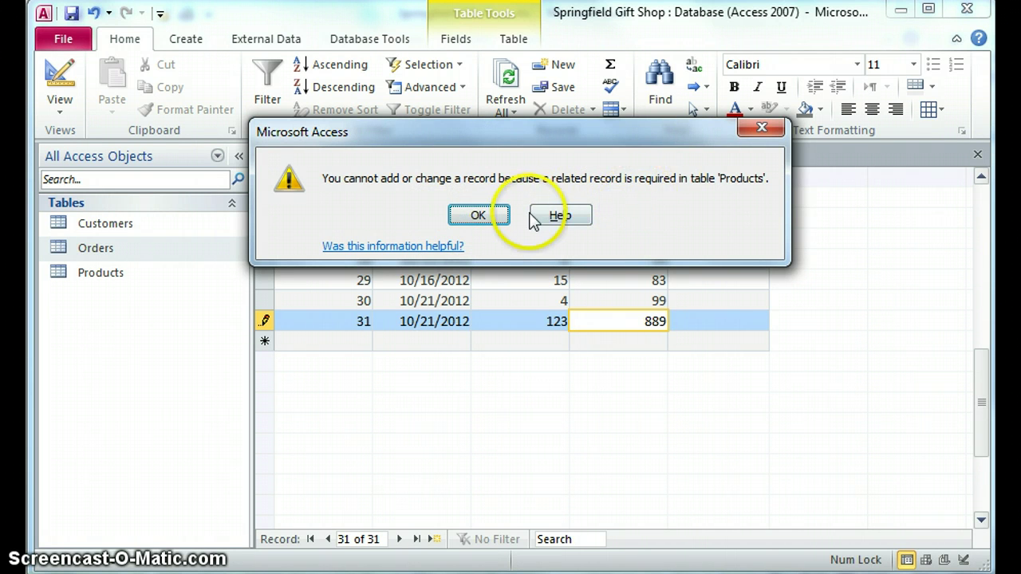
click(478, 215)
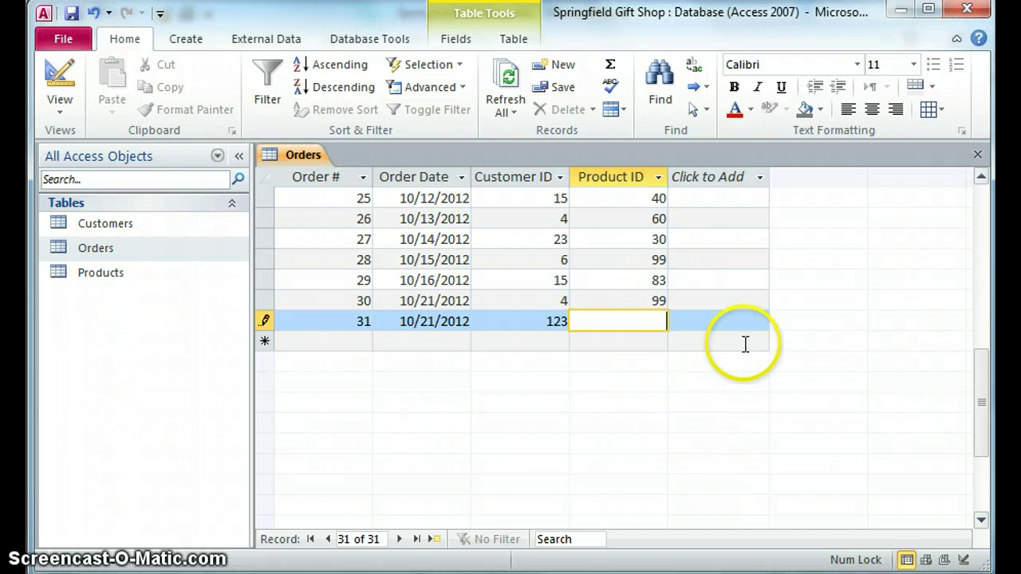
text(8)
key(Return)
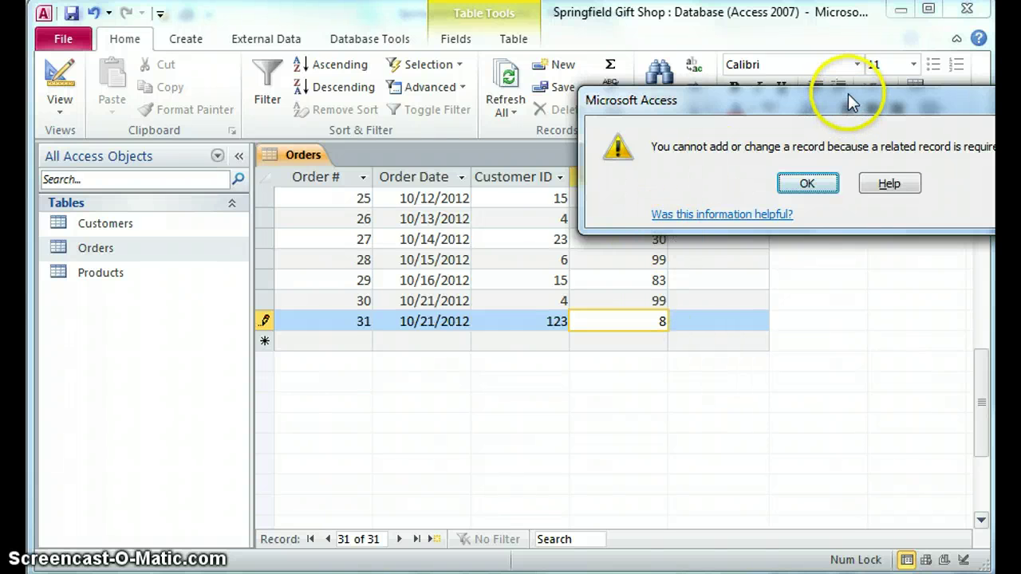
drag(847, 94, 495, 131)
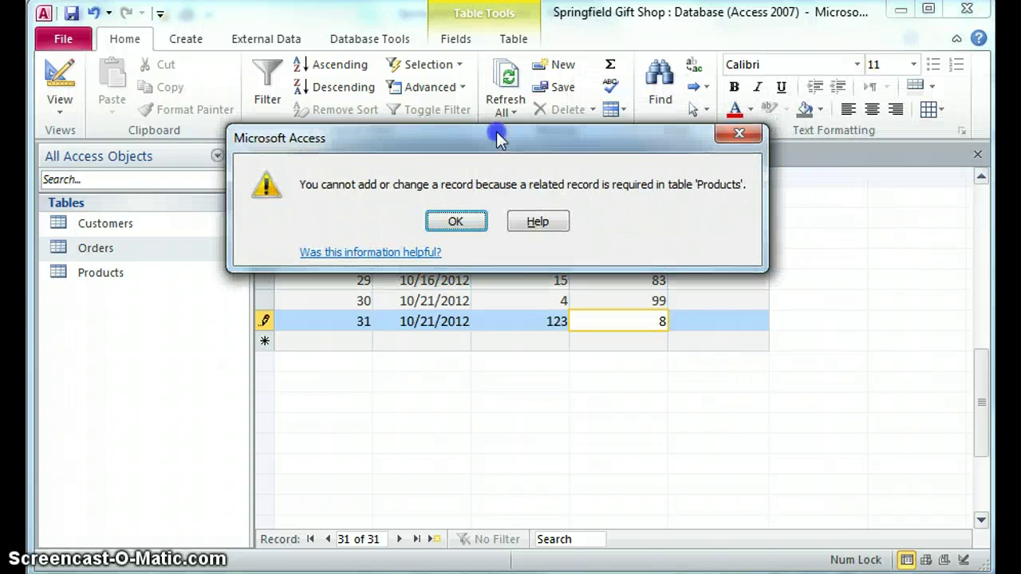
click(479, 222)
key(BackSpace)
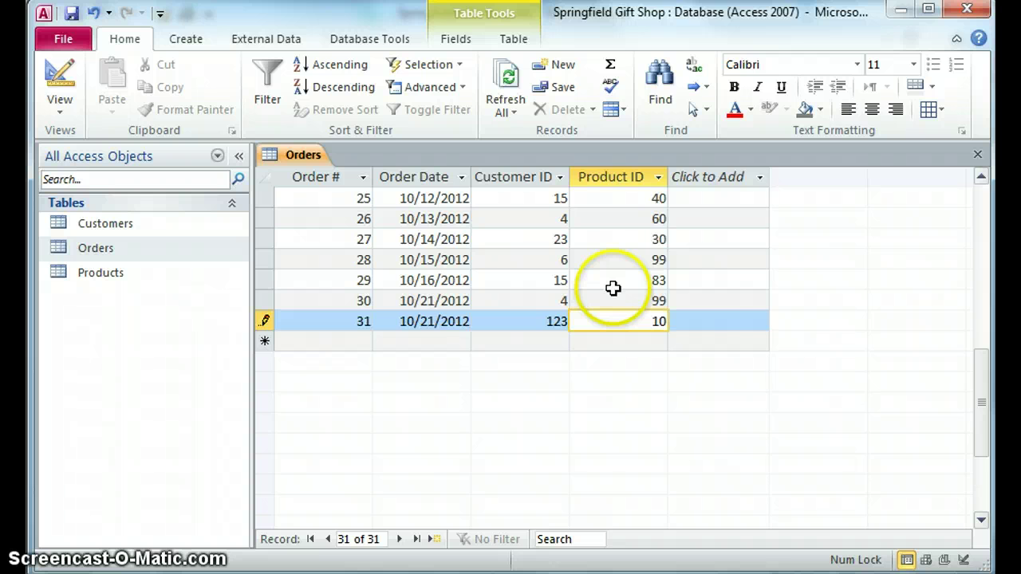
click(613, 288)
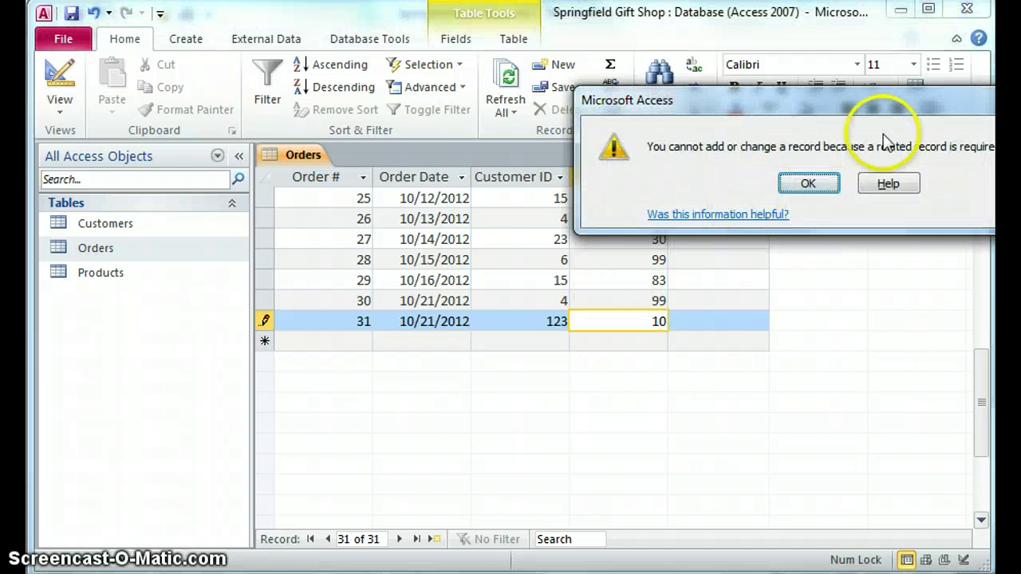
drag(860, 103, 611, 107)
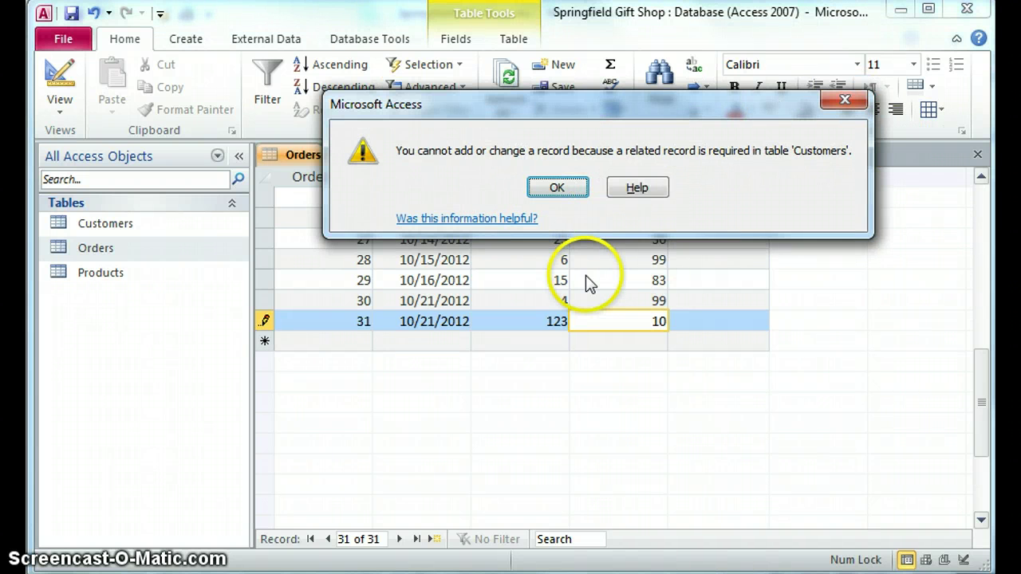
click(559, 188)
Step: Change Customer ID 123 to 23 to save record 31, then show the table relationships
click(555, 320)
key(BackSpace)
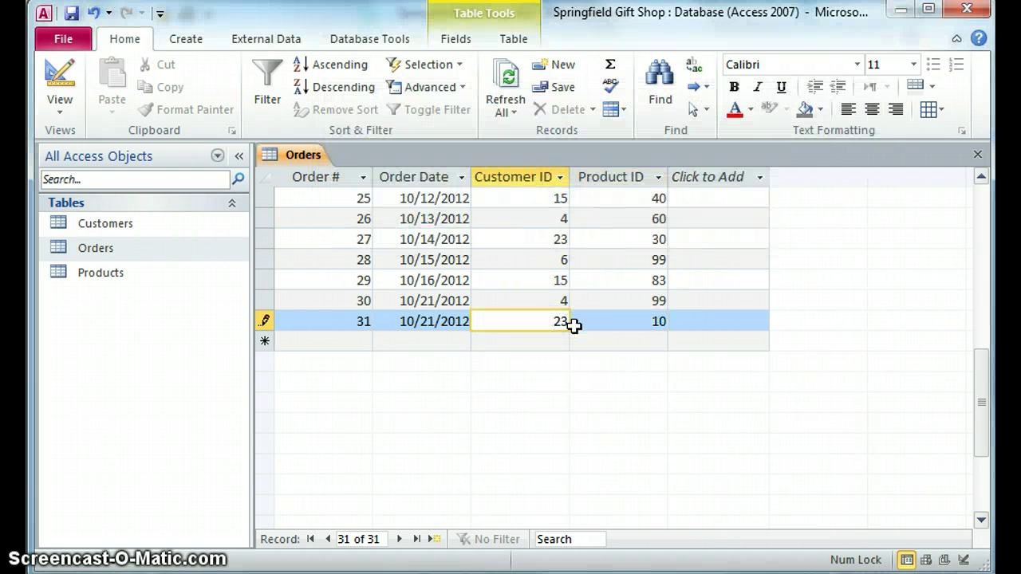
key(Down)
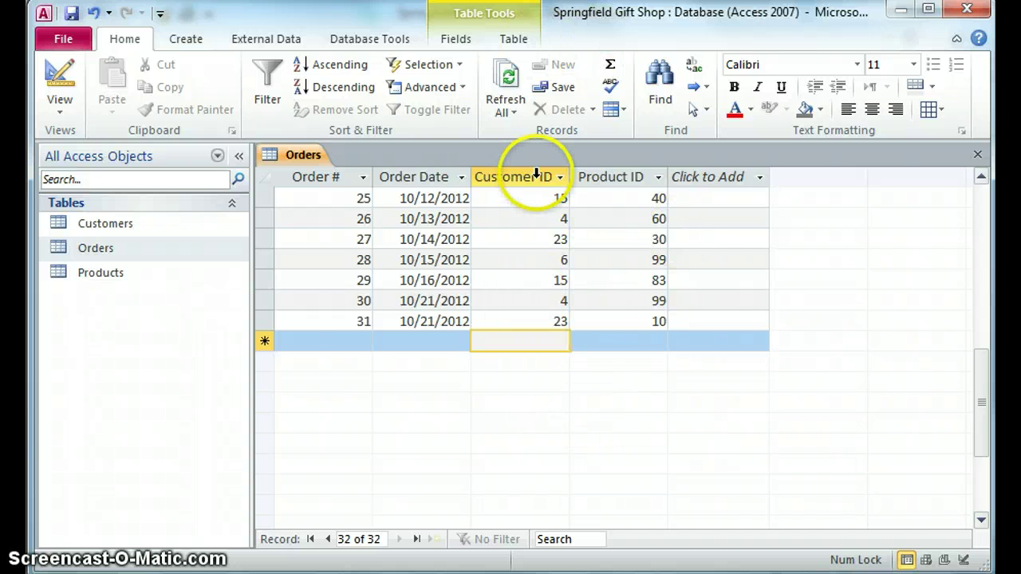
click(349, 40)
click(268, 97)
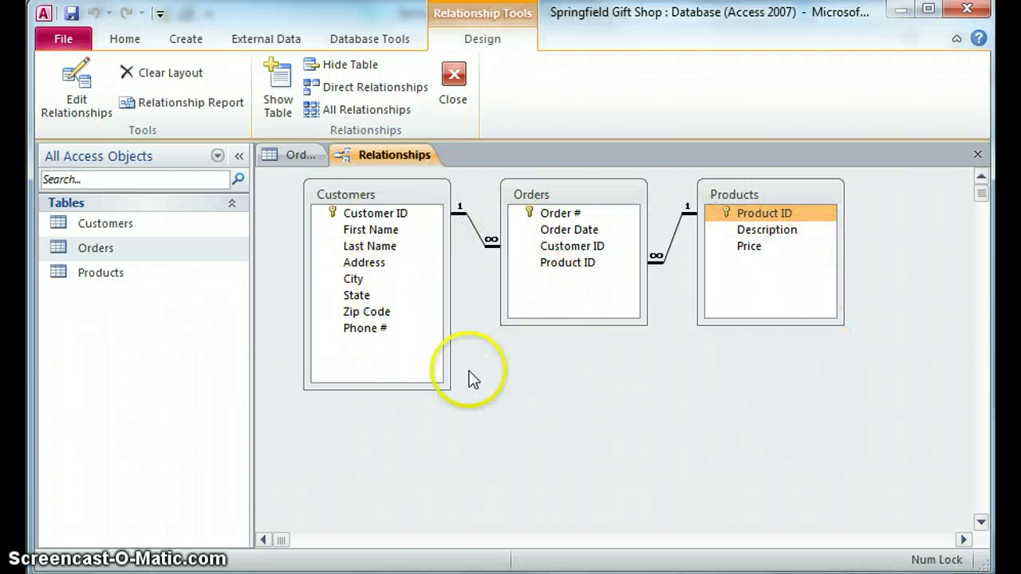
Step: Review the one-to-many links from Customers and Products to Orders in the Relationships window
click(642, 411)
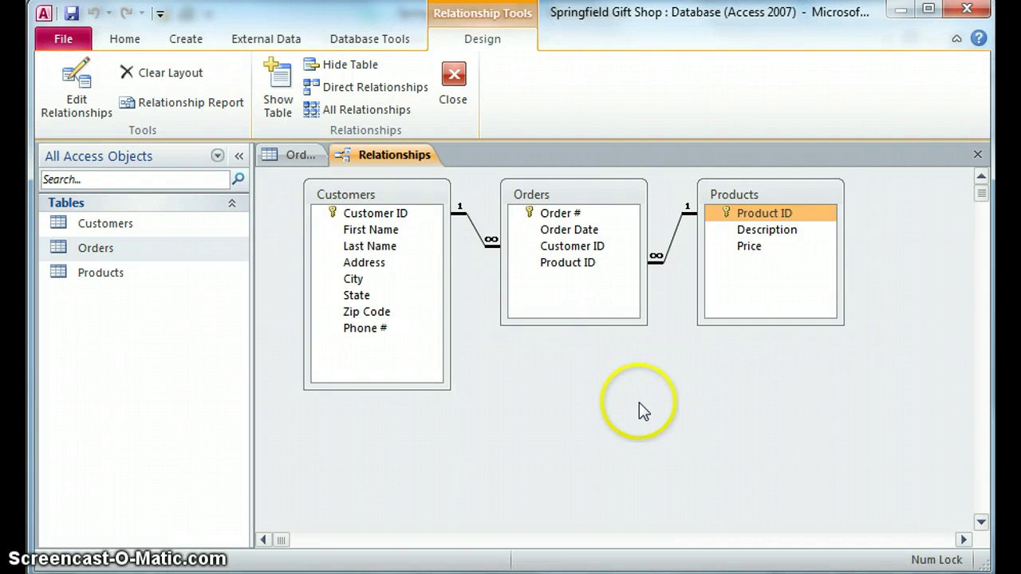